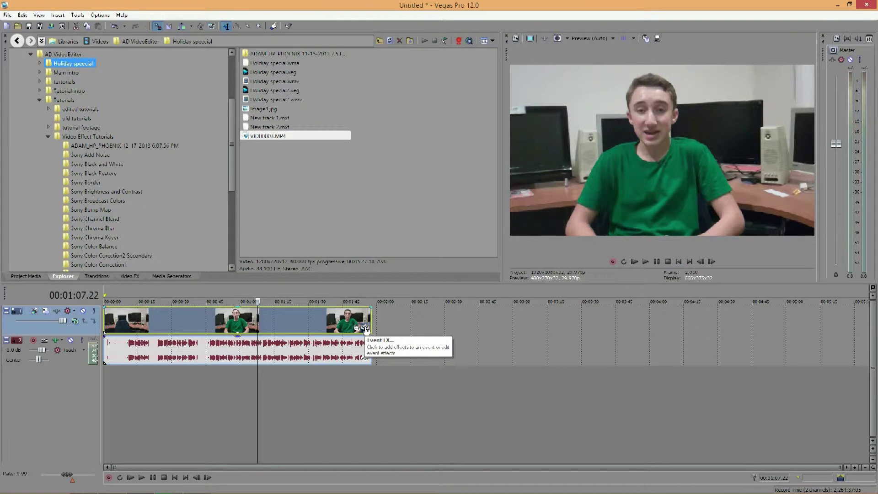
# Step: Add Sony HSL Adjust to the webcam clip's Event FX chain from the Plug-In Chooser
pyautogui.click(365, 329)
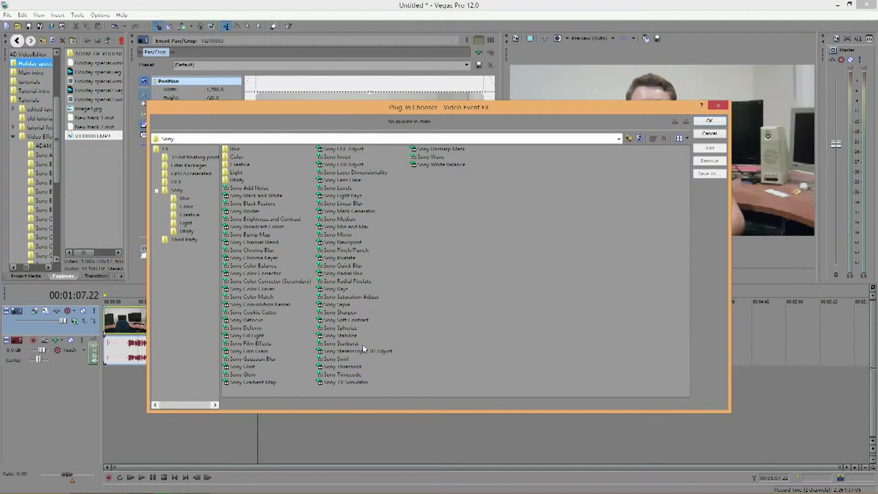
pyautogui.click(330, 150)
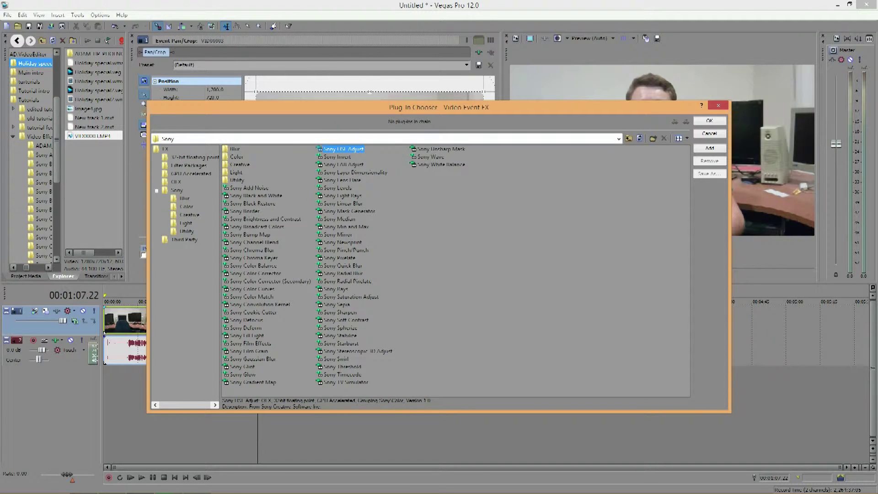
pyautogui.click(338, 152)
pyautogui.click(711, 149)
pyautogui.click(711, 122)
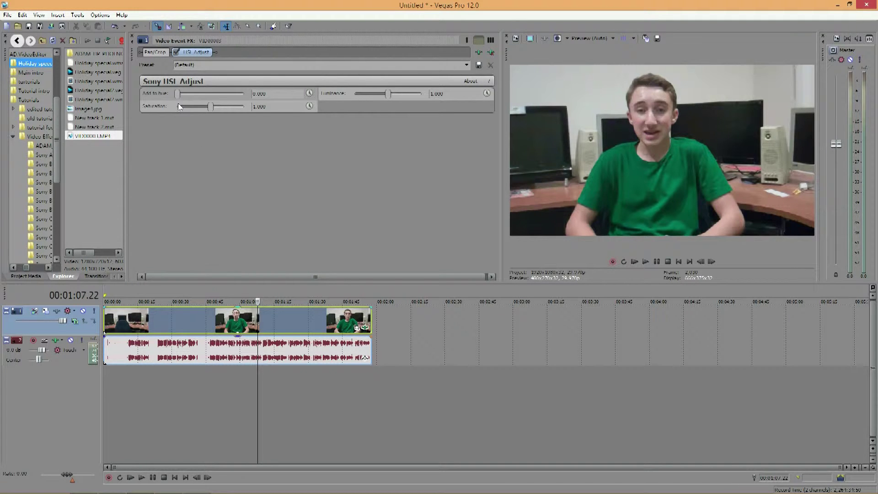
# Step: Shift Add to hue and back, try Saturation at 2.000 and 0.000, then settle near 1.211
pyautogui.moveTo(176, 94); pyautogui.dragTo(158, 94)
pyautogui.moveTo(211, 107); pyautogui.dragTo(268, 111)
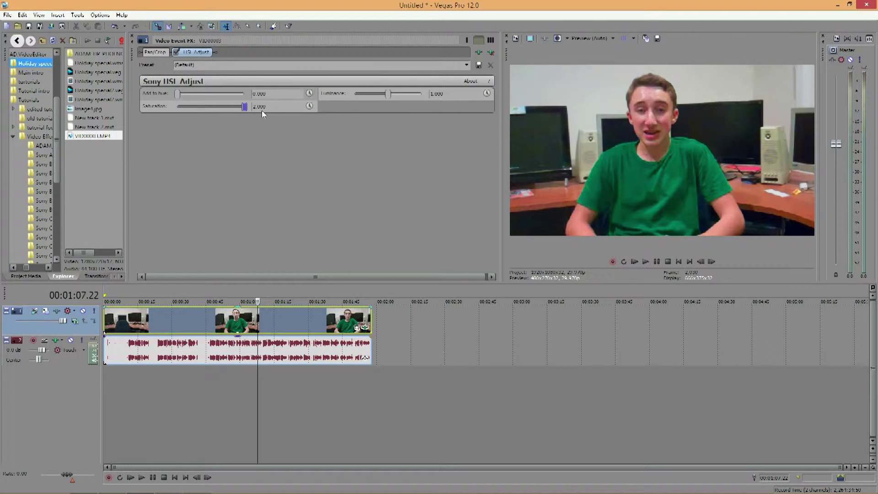
pyautogui.moveTo(245, 108); pyautogui.dragTo(86, 113)
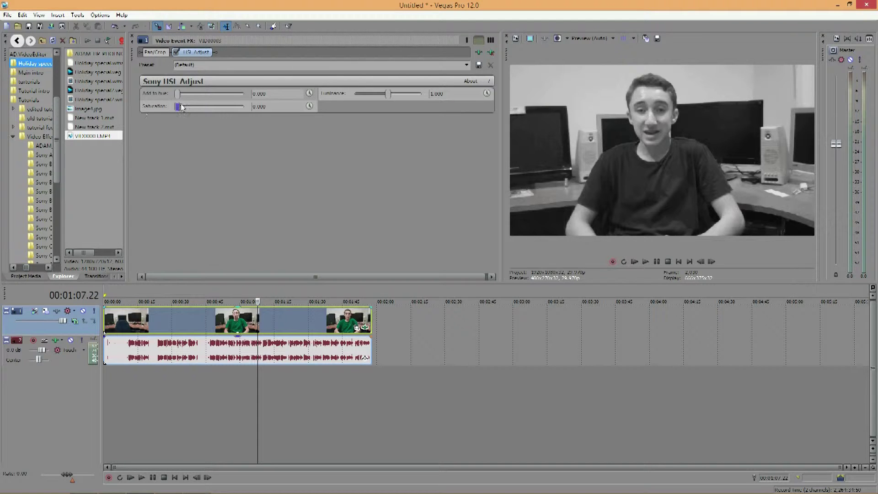
pyautogui.moveTo(177, 107); pyautogui.dragTo(217, 107)
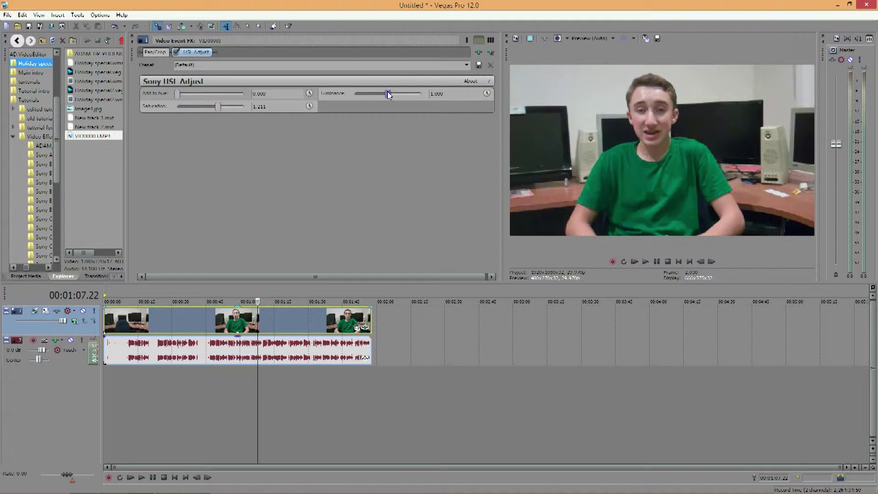
# Step: Push Luminance to maximum, then minimum, then settle it at about 1.075
pyautogui.moveTo(388, 92)
pyautogui.mouseDown()
pyautogui.moveTo(417, 89)
pyautogui.moveTo(335, 89)
pyautogui.moveTo(425, 89)
pyautogui.mouseUp()
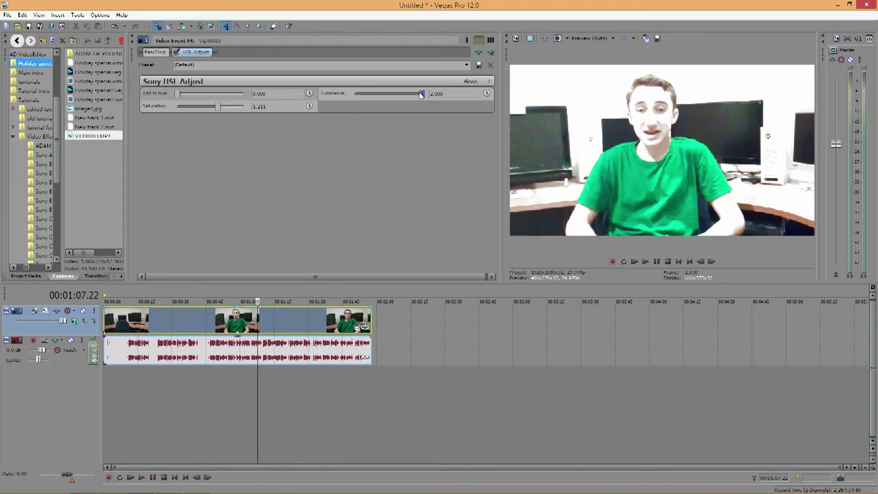
pyautogui.moveTo(420, 92); pyautogui.dragTo(382, 97)
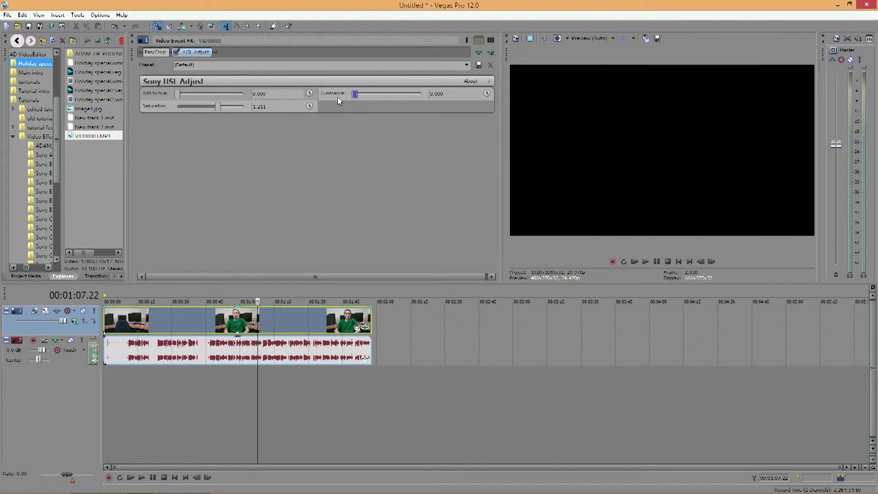
pyautogui.moveTo(381, 97); pyautogui.dragTo(389, 91)
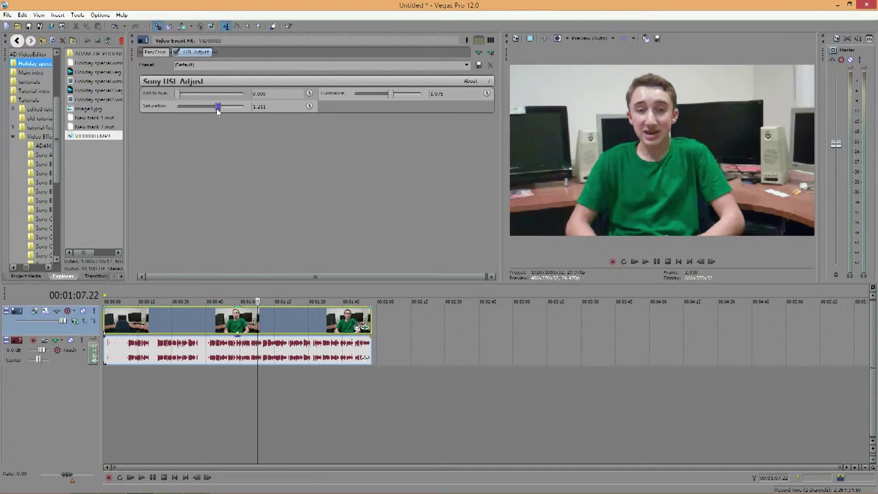
# Step: Nudge saturation up, then shift Add to hue to turn the shirt purple and ease it back
pyautogui.moveTo(218, 109); pyautogui.dragTo(218, 109)
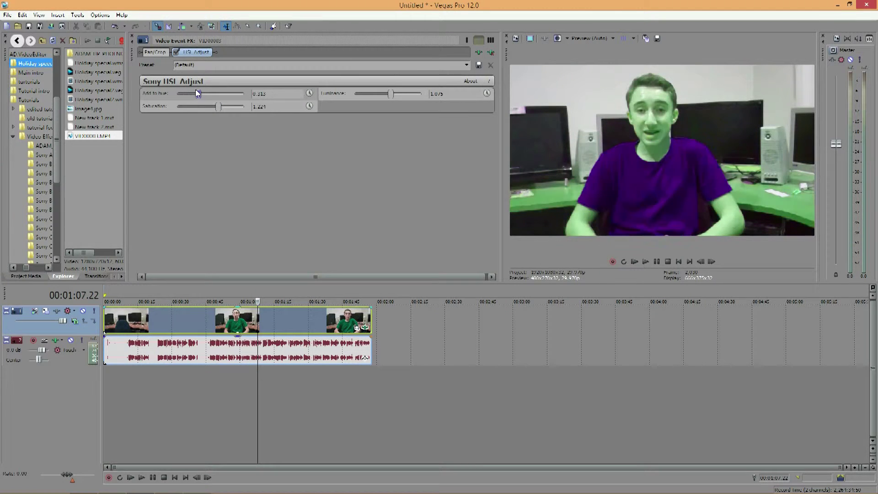
pyautogui.moveTo(180, 93)
pyautogui.mouseDown()
pyautogui.moveTo(167, 92)
pyautogui.moveTo(200, 91)
pyautogui.mouseUp()
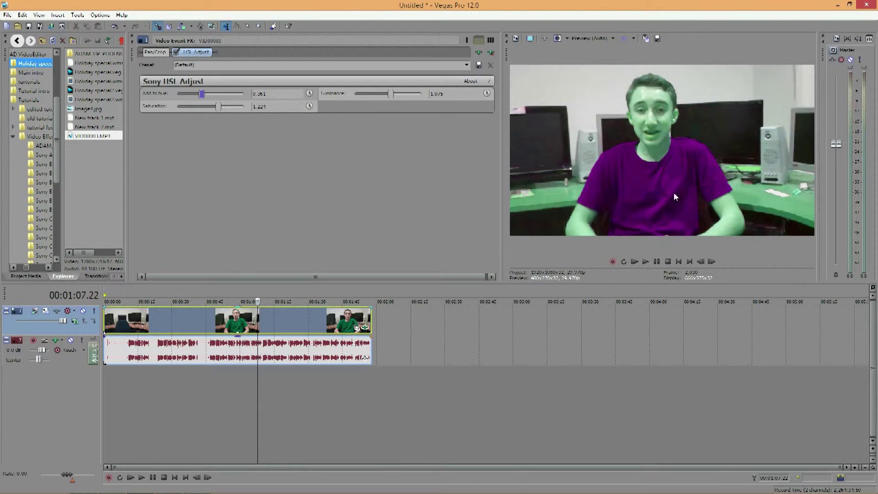
pyautogui.moveTo(200, 93); pyautogui.dragTo(180, 91)
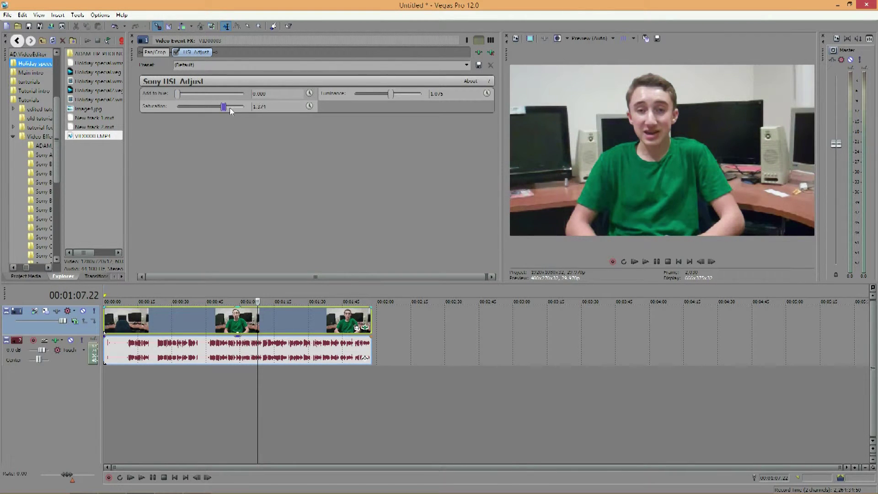
# Step: Max Saturation at 2.000, sweep Add to hue, then return hue to 0.000
pyautogui.moveTo(230, 108); pyautogui.dragTo(282, 106)
pyautogui.moveTo(179, 93); pyautogui.dragTo(244, 86)
pyautogui.moveTo(248, 85)
pyautogui.mouseDown()
pyautogui.moveTo(198, 83)
pyautogui.moveTo(215, 82)
pyautogui.mouseUp()
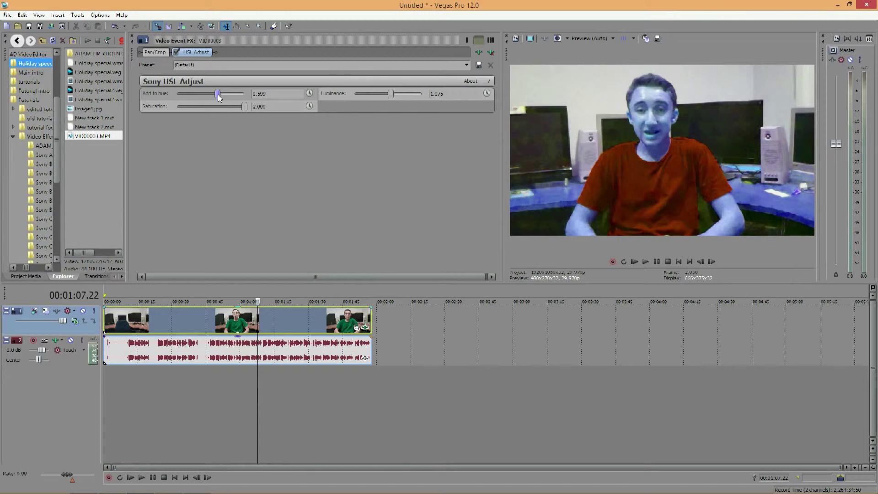
pyautogui.moveTo(219, 94); pyautogui.dragTo(158, 87)
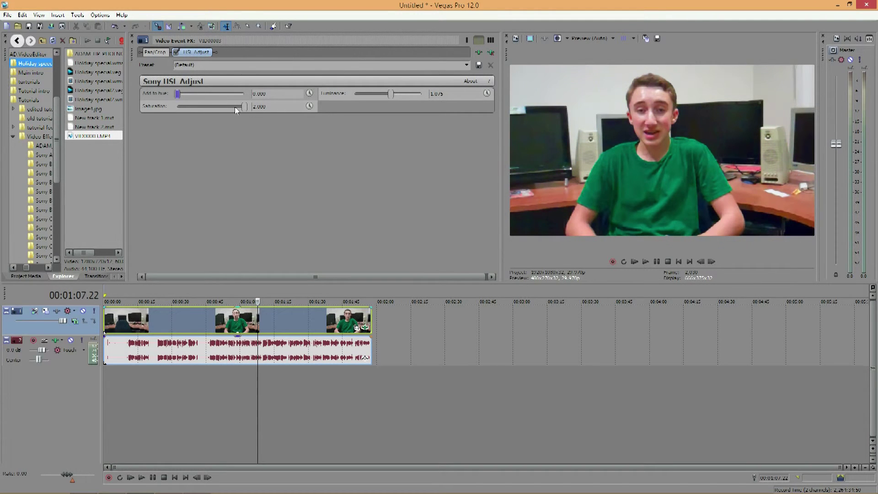